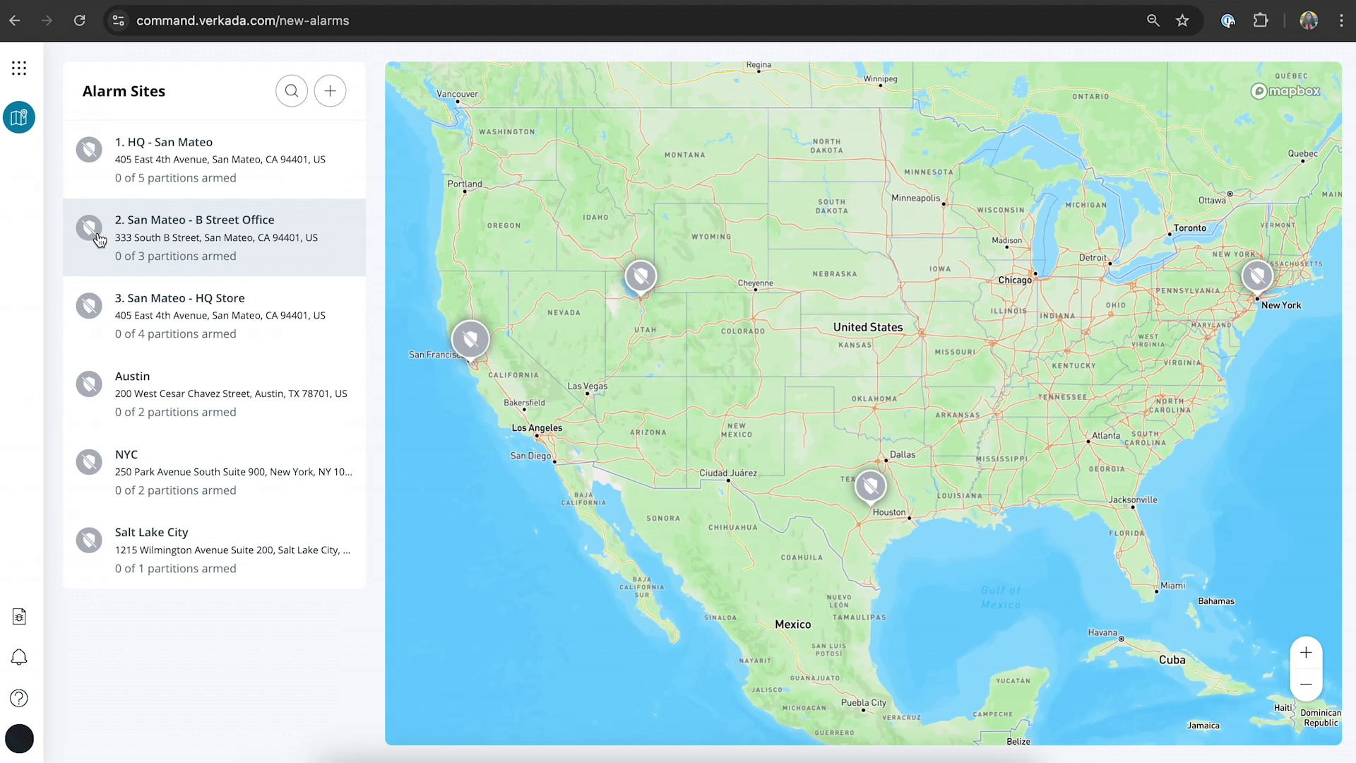
Step: Open the alarm response settings of the 2. San Mateo - B Street Office site
click(274, 233)
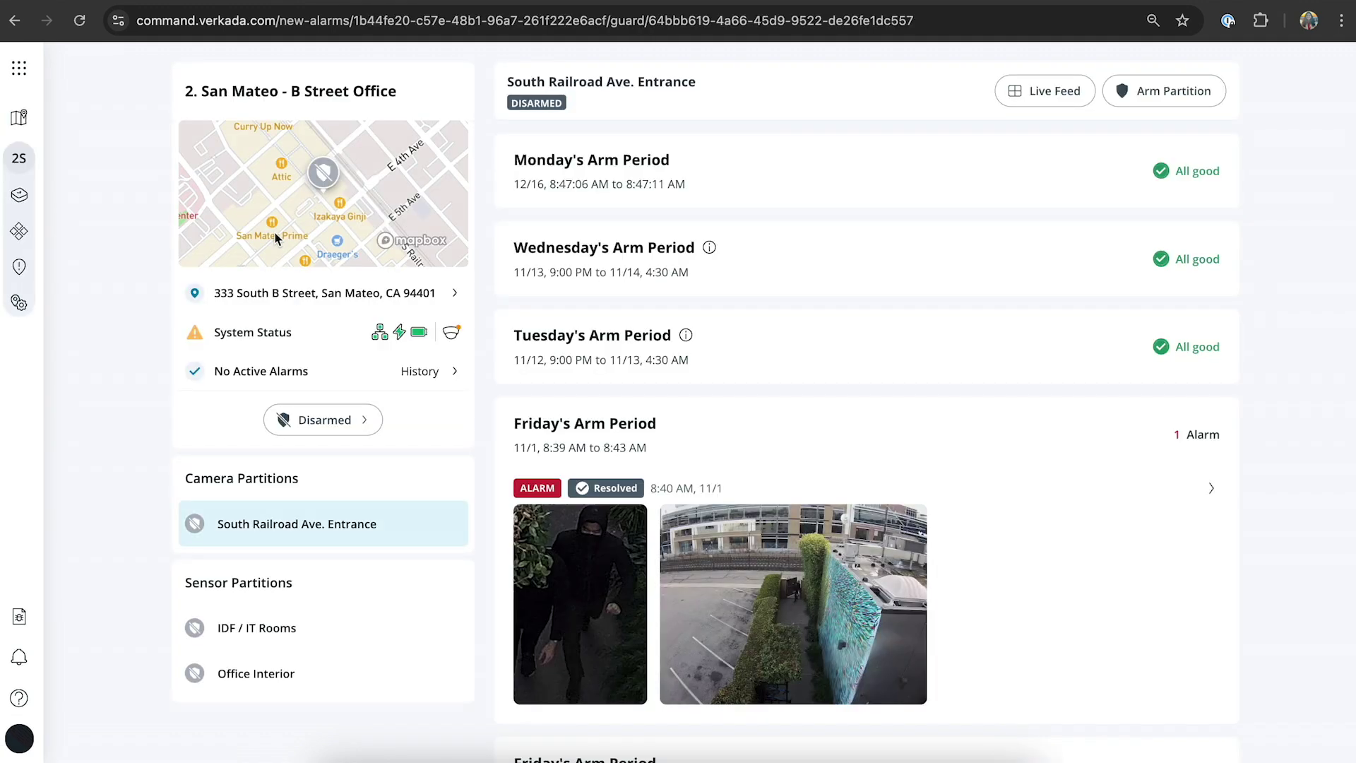
click(20, 271)
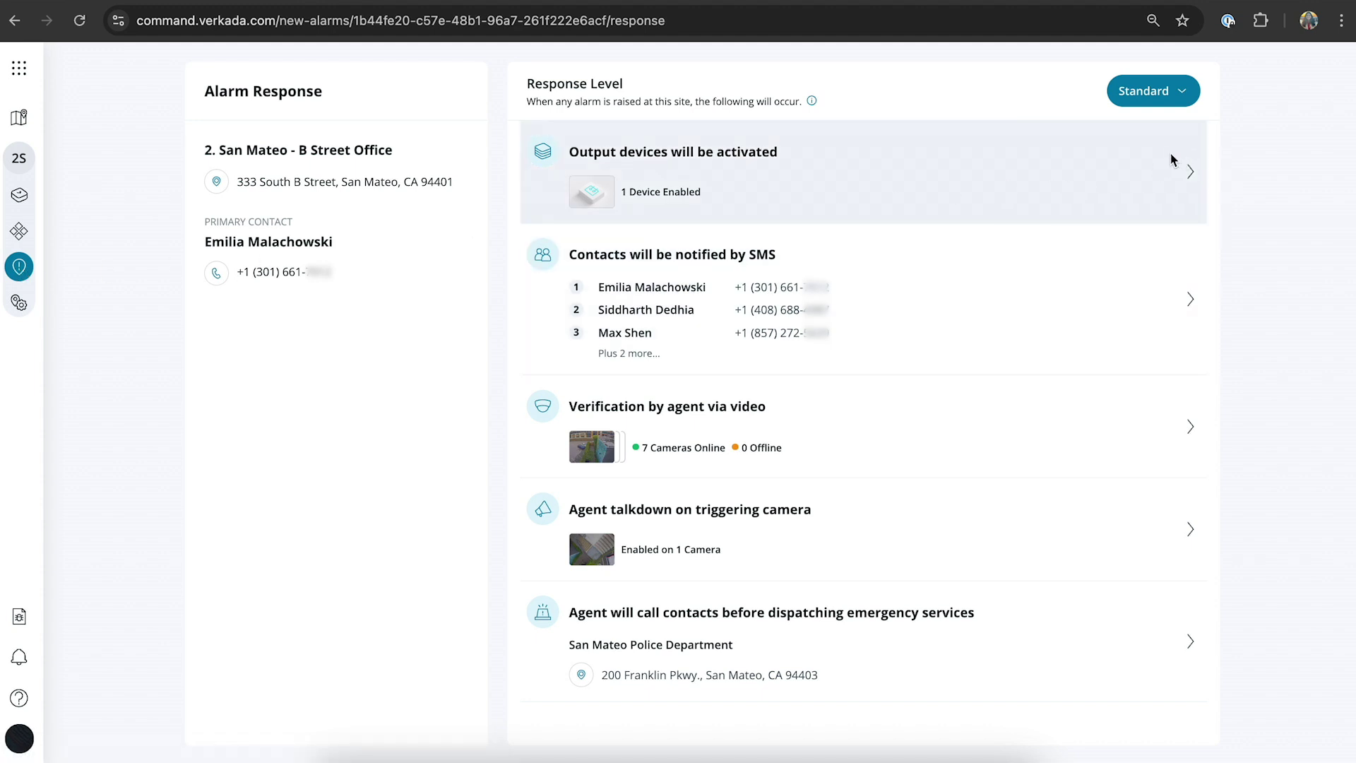
Step: Review the site's response level options and the output devices activated by an alarm
click(1184, 96)
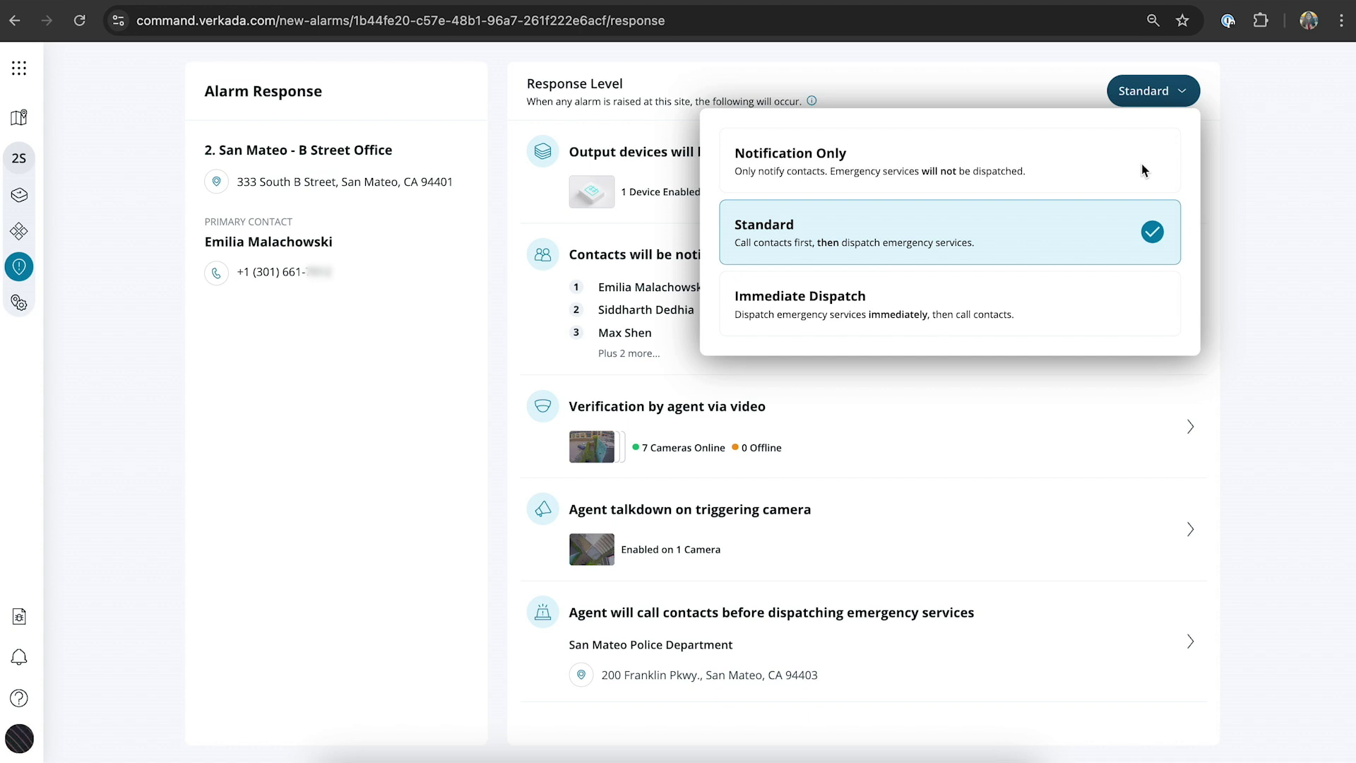
click(1244, 163)
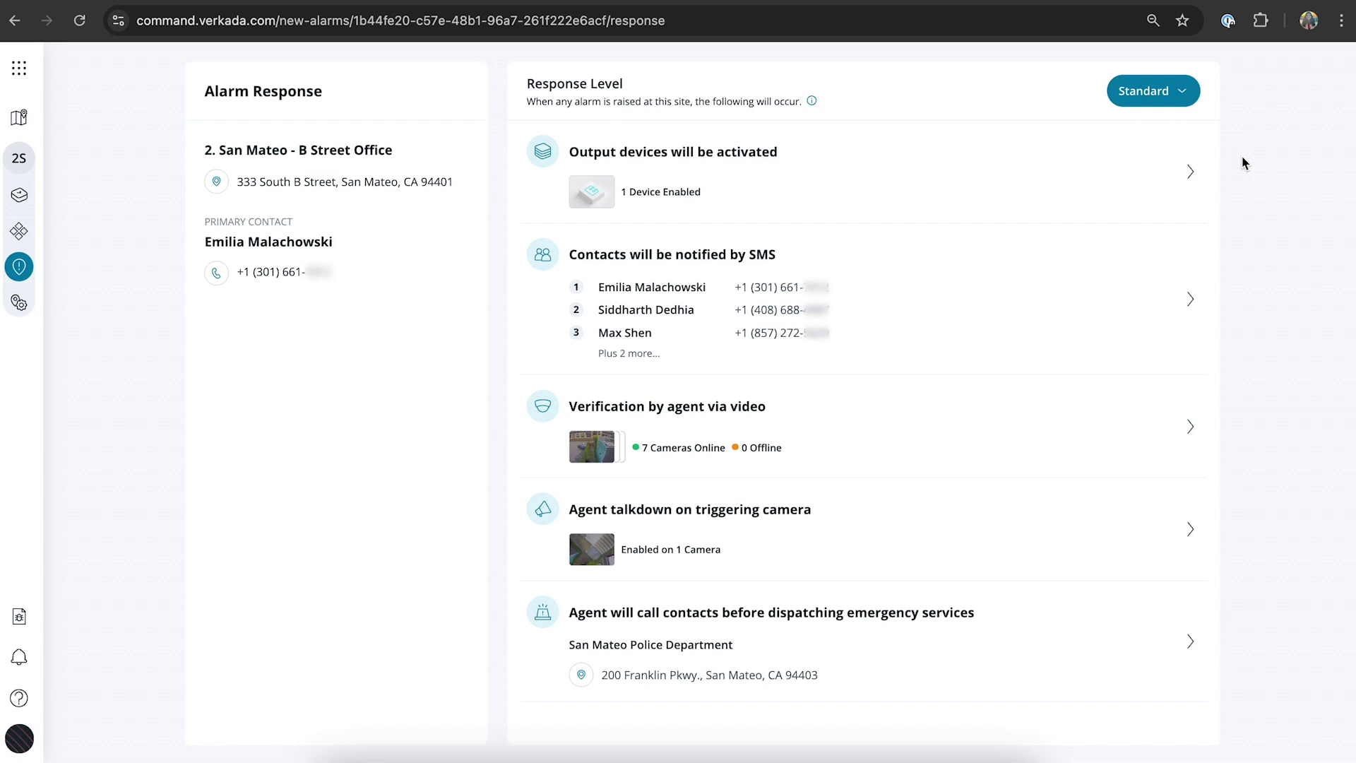
click(1187, 182)
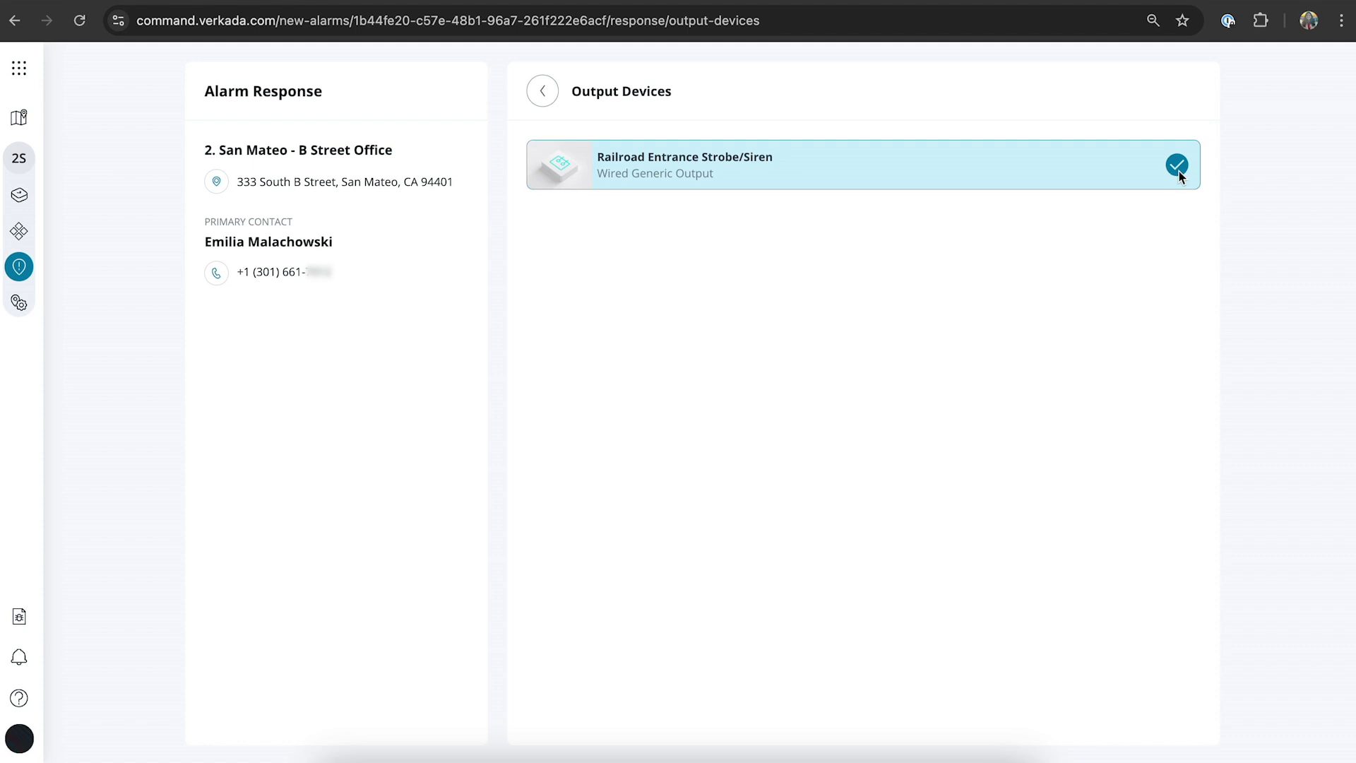
click(542, 91)
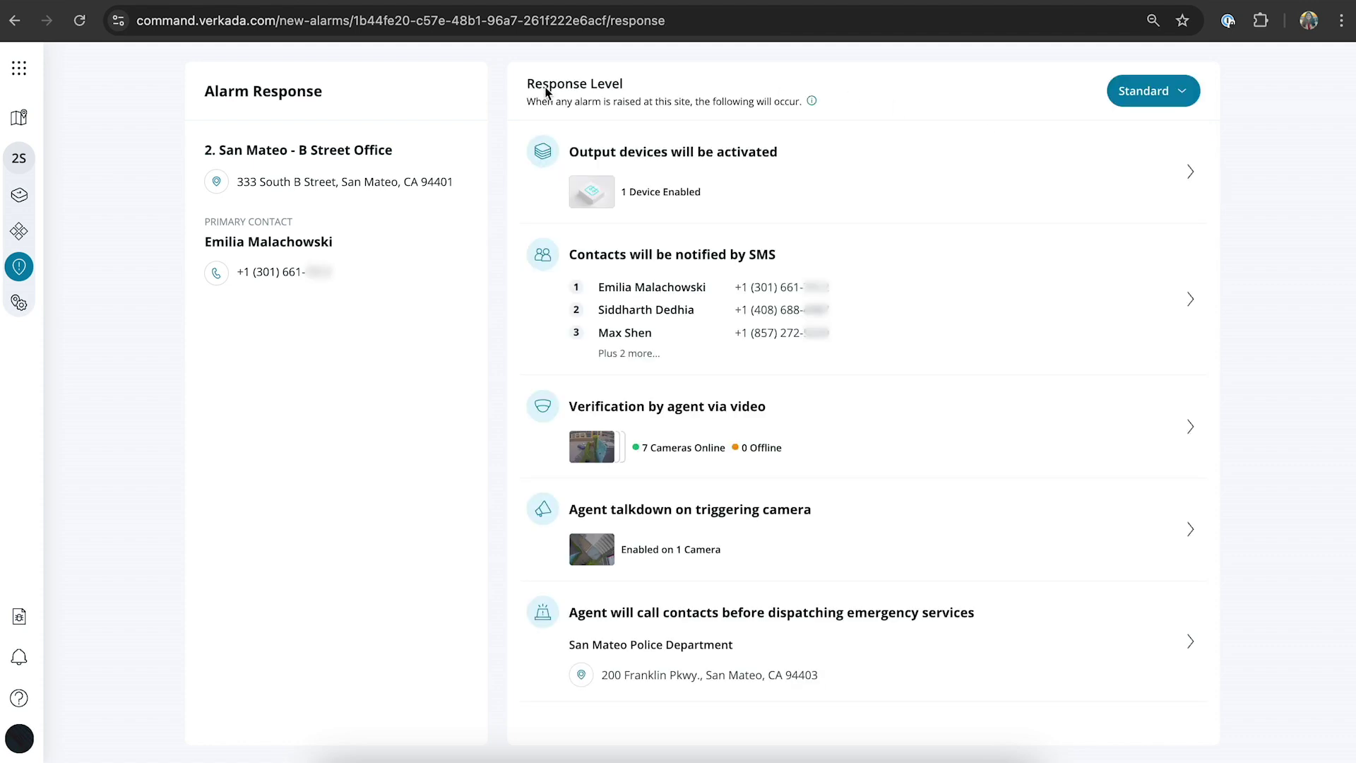
Step: Move the third person in the alarm contact list up to second place in the call order
click(961, 309)
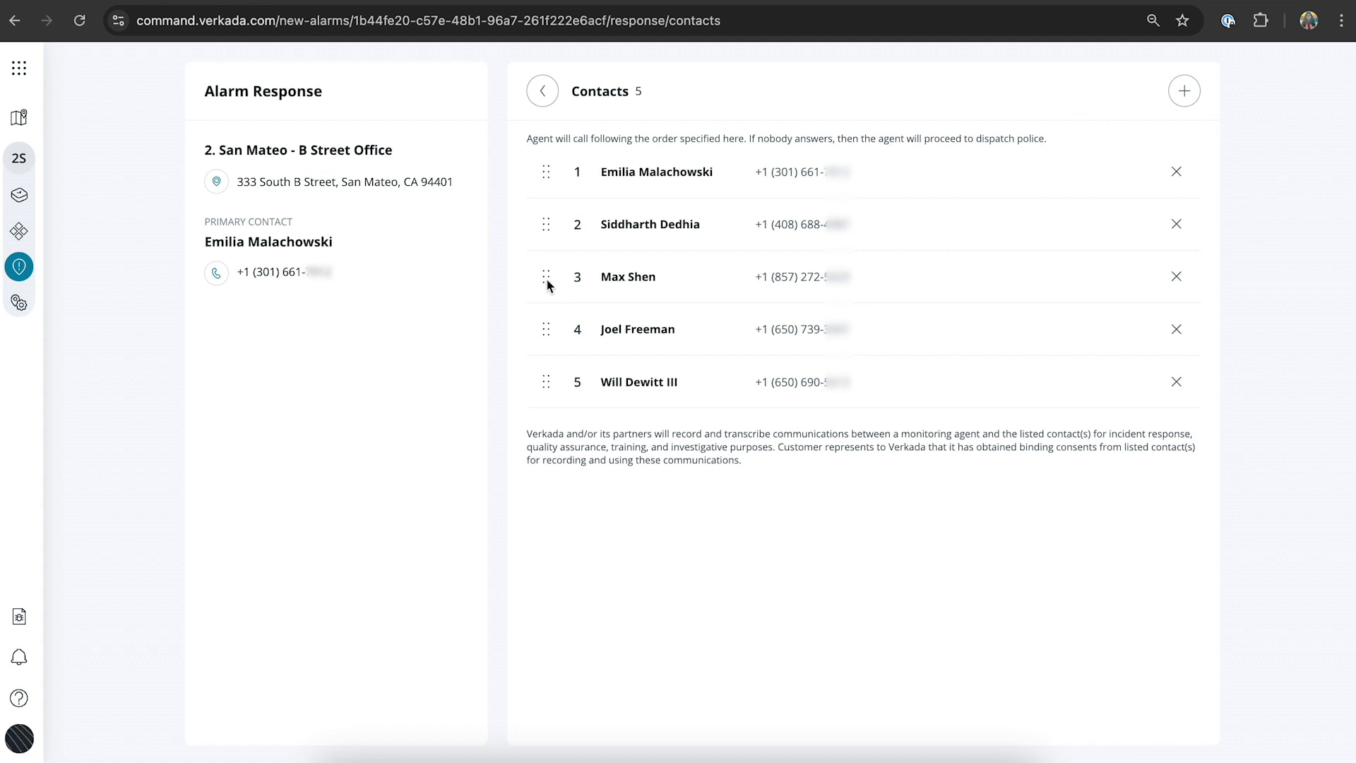
drag(546, 280, 544, 226)
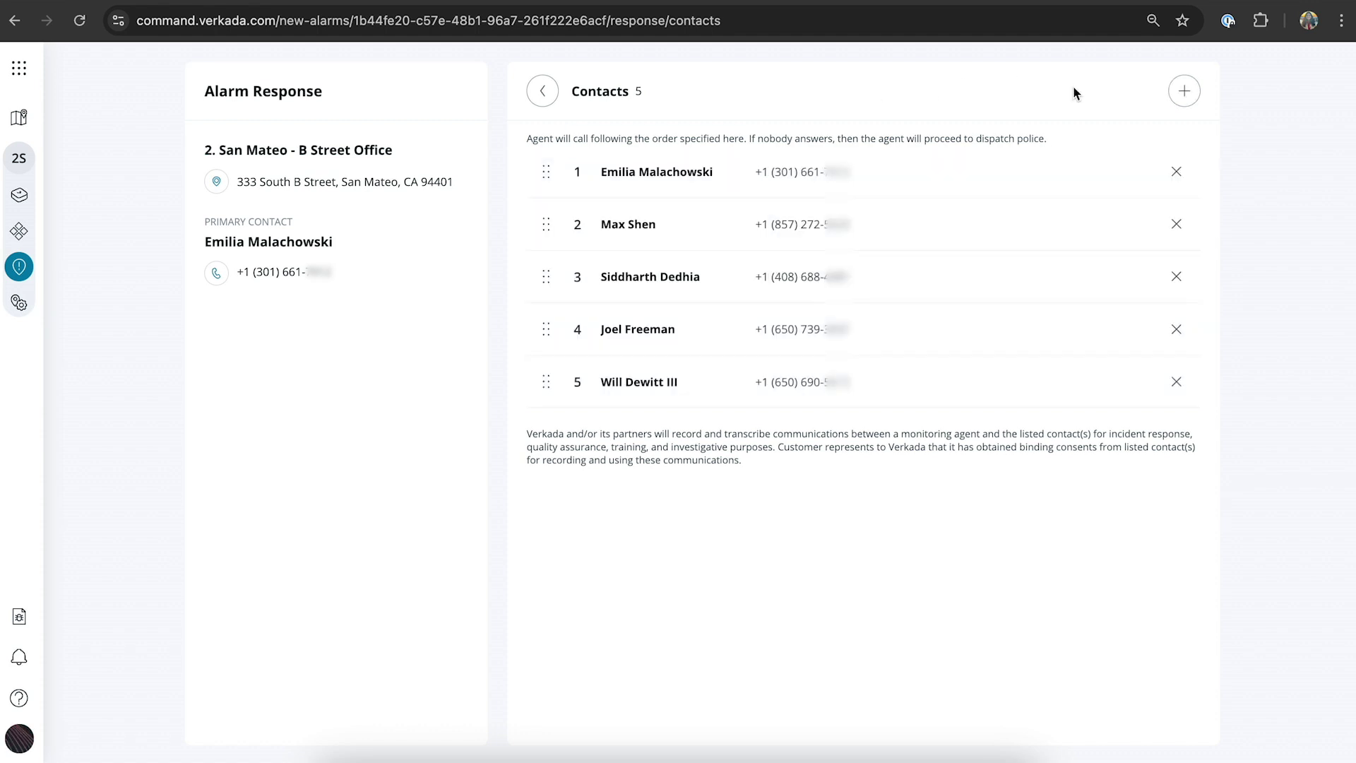
Step: Find an existing person by first name and add them to the site's alarm contacts
click(1184, 91)
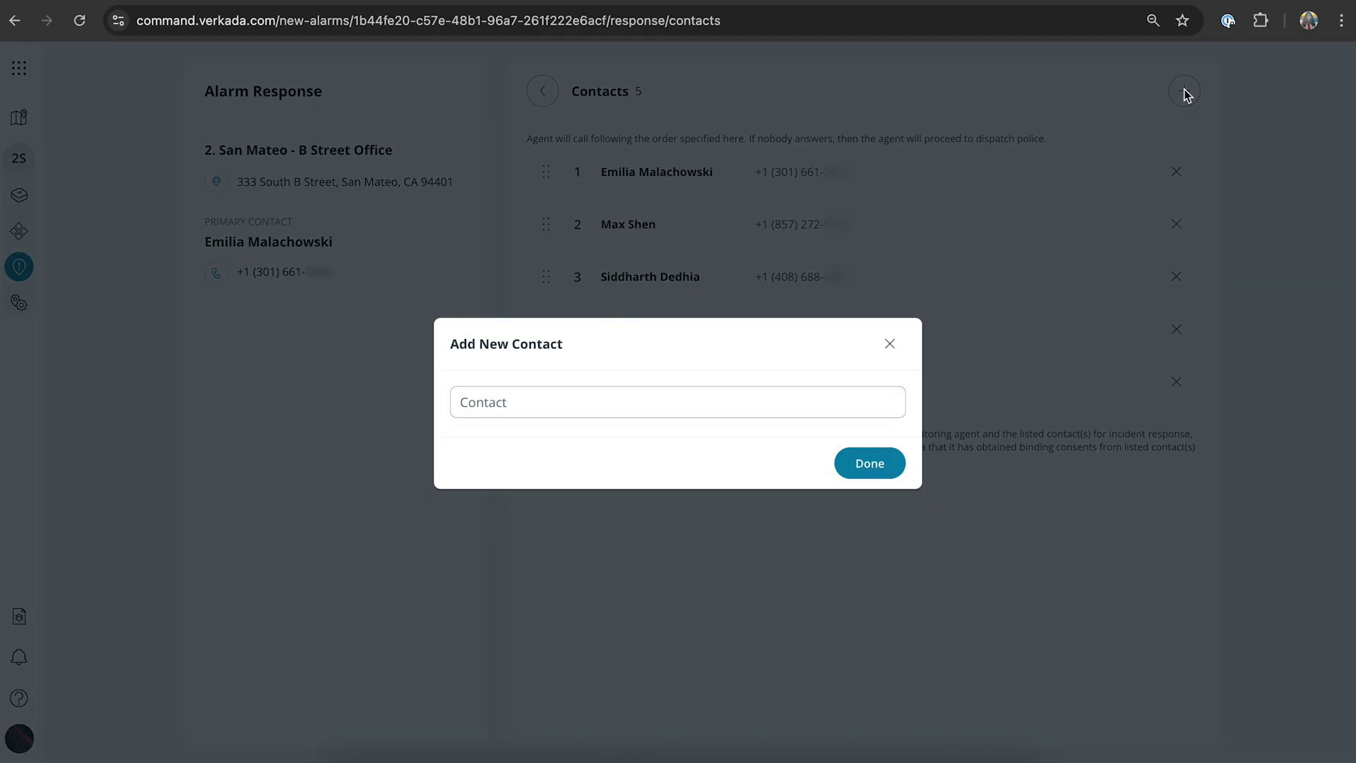
click(773, 407)
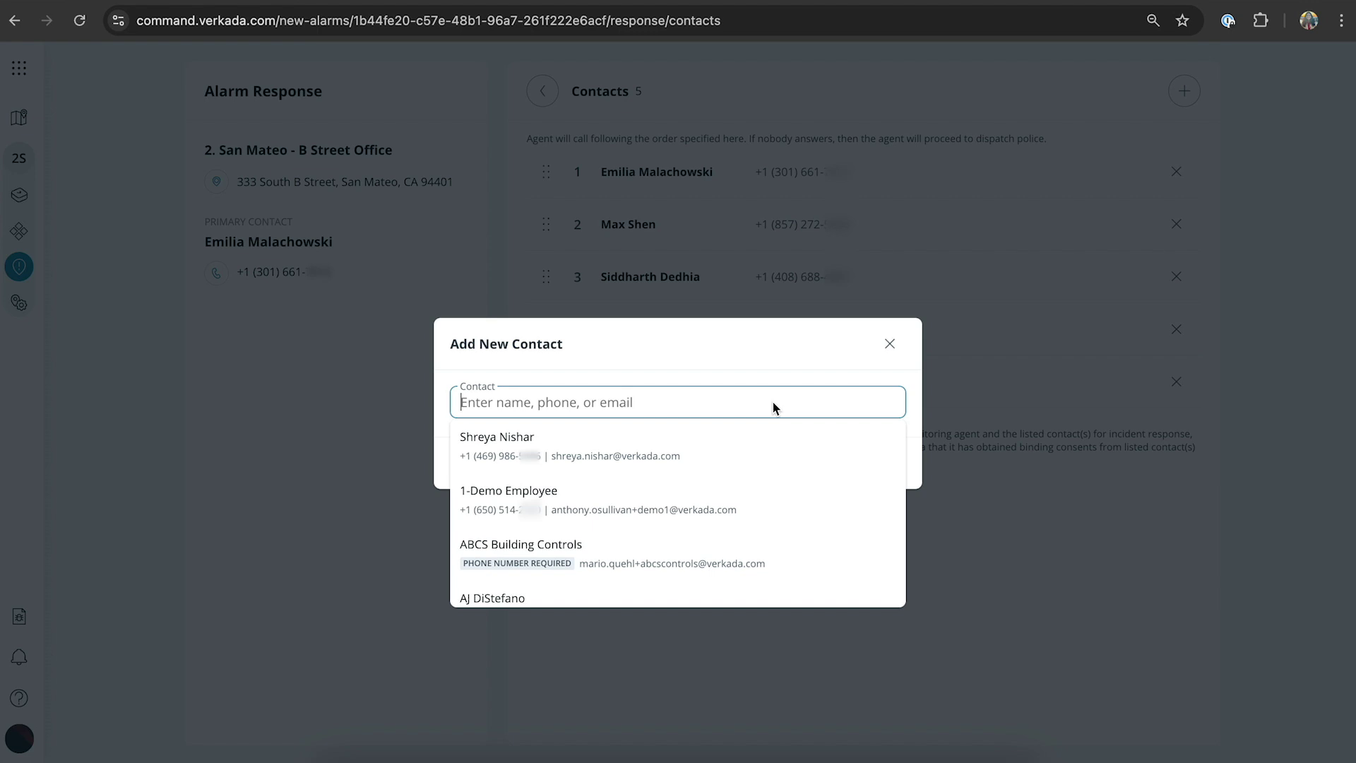
text(shreya)
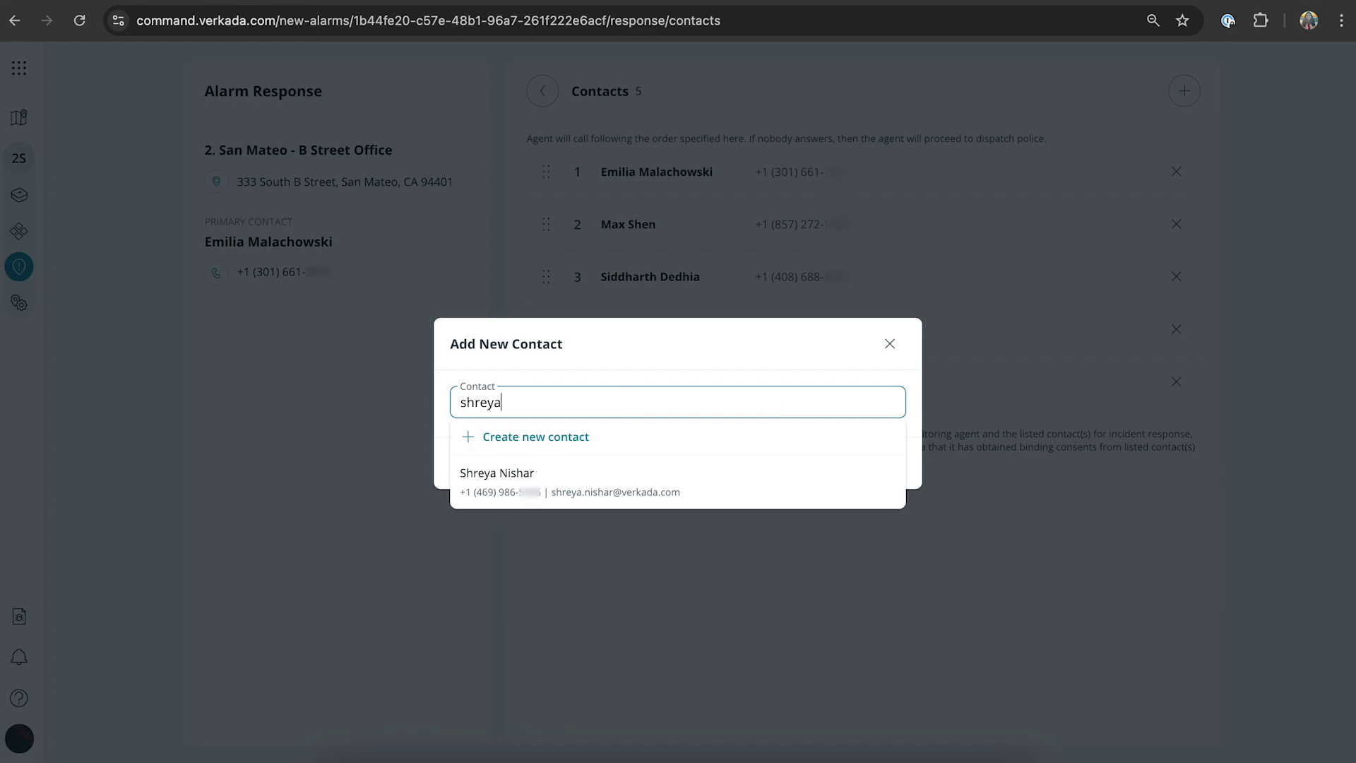
click(769, 494)
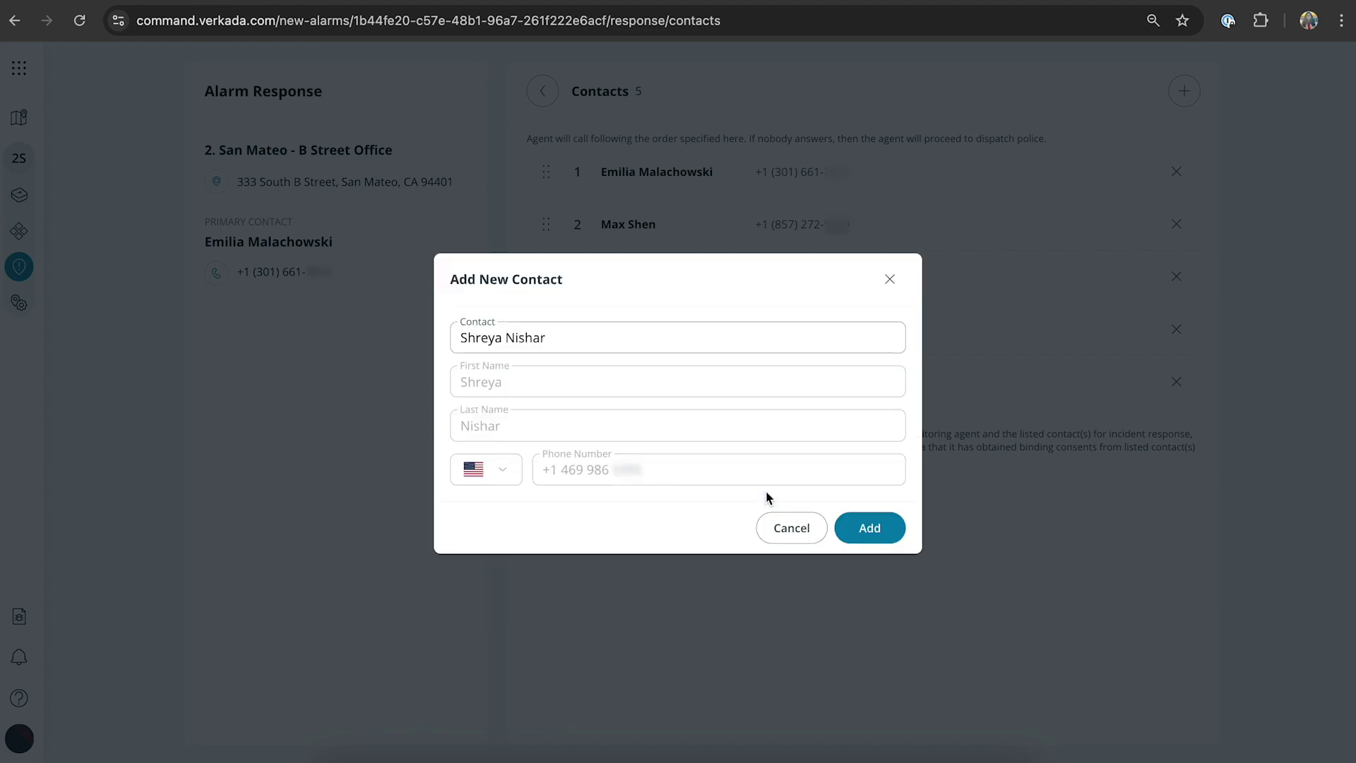
click(872, 534)
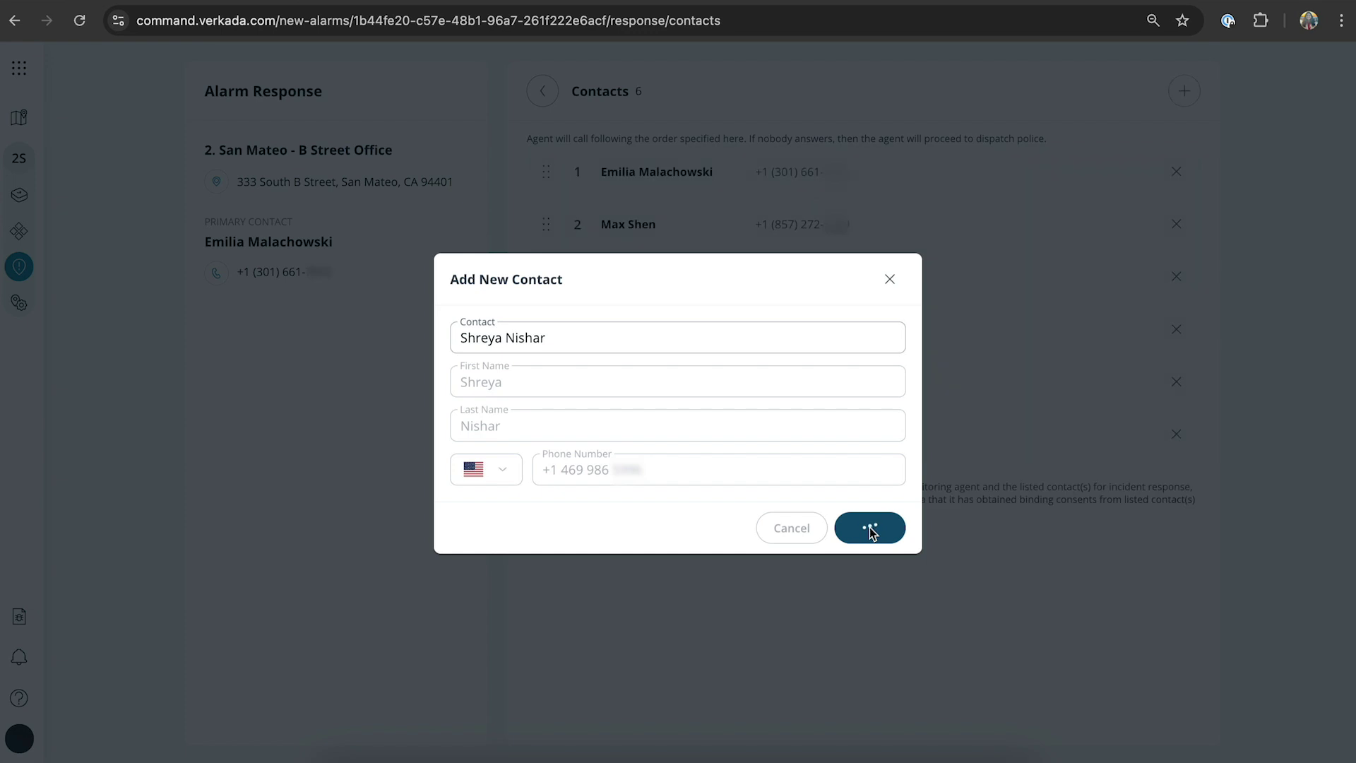
click(889, 281)
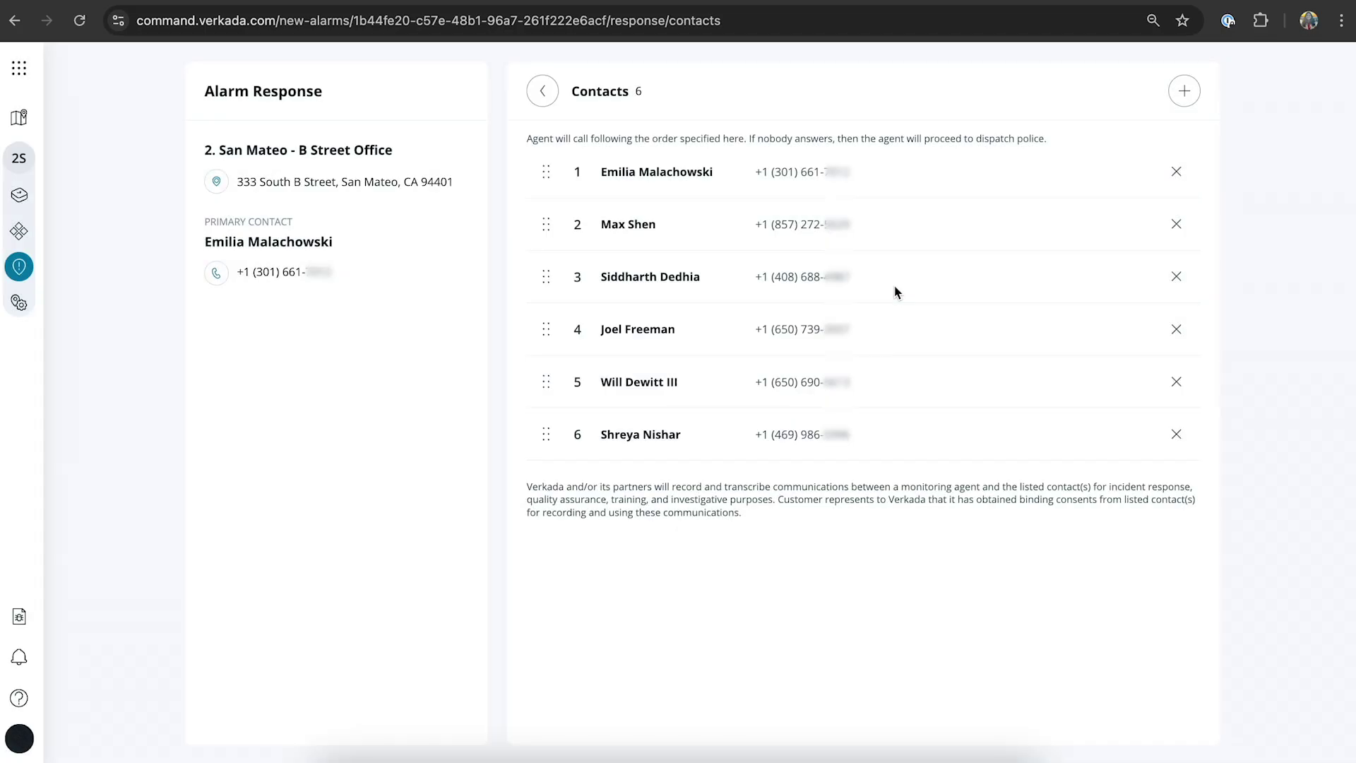
Step: Create a new alarm contact with first name External, last name Contact and a US phone number, and add it to the list
click(1184, 91)
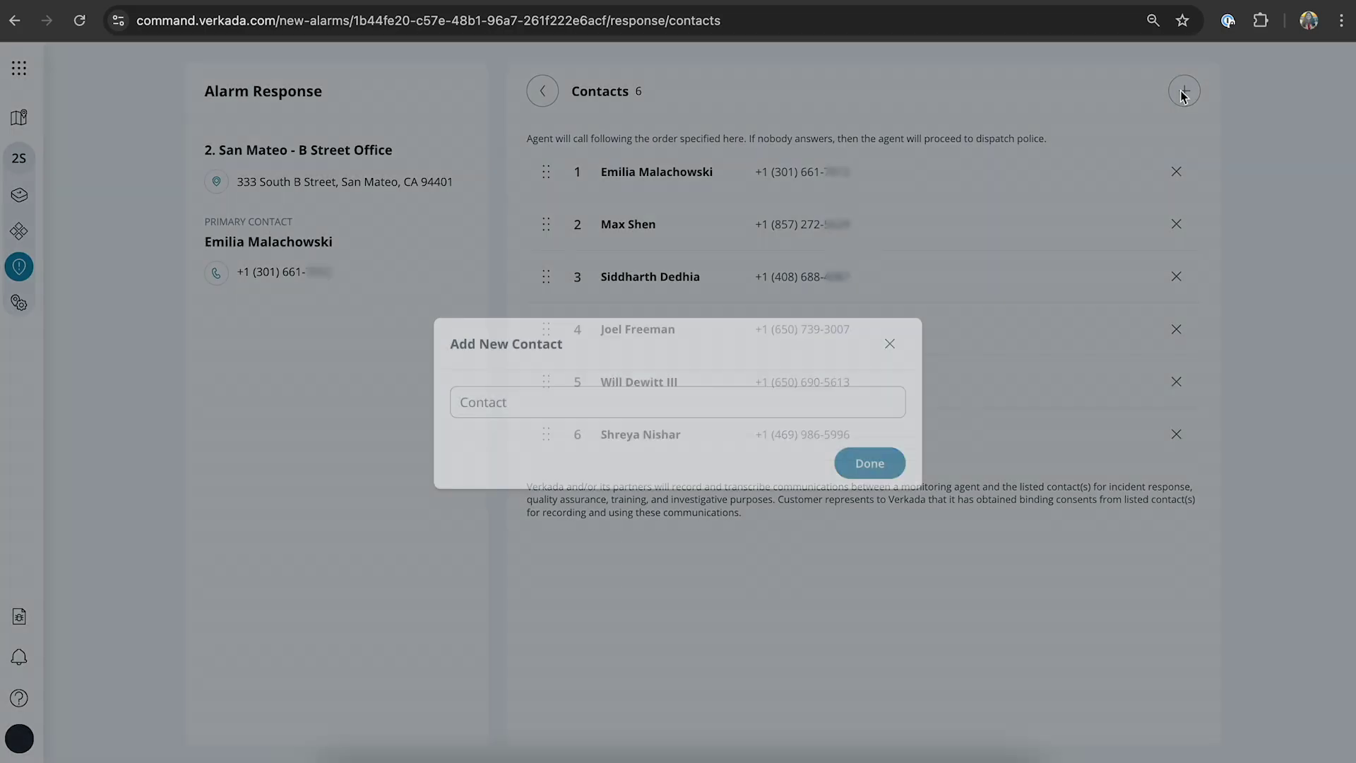
click(756, 404)
text(external)
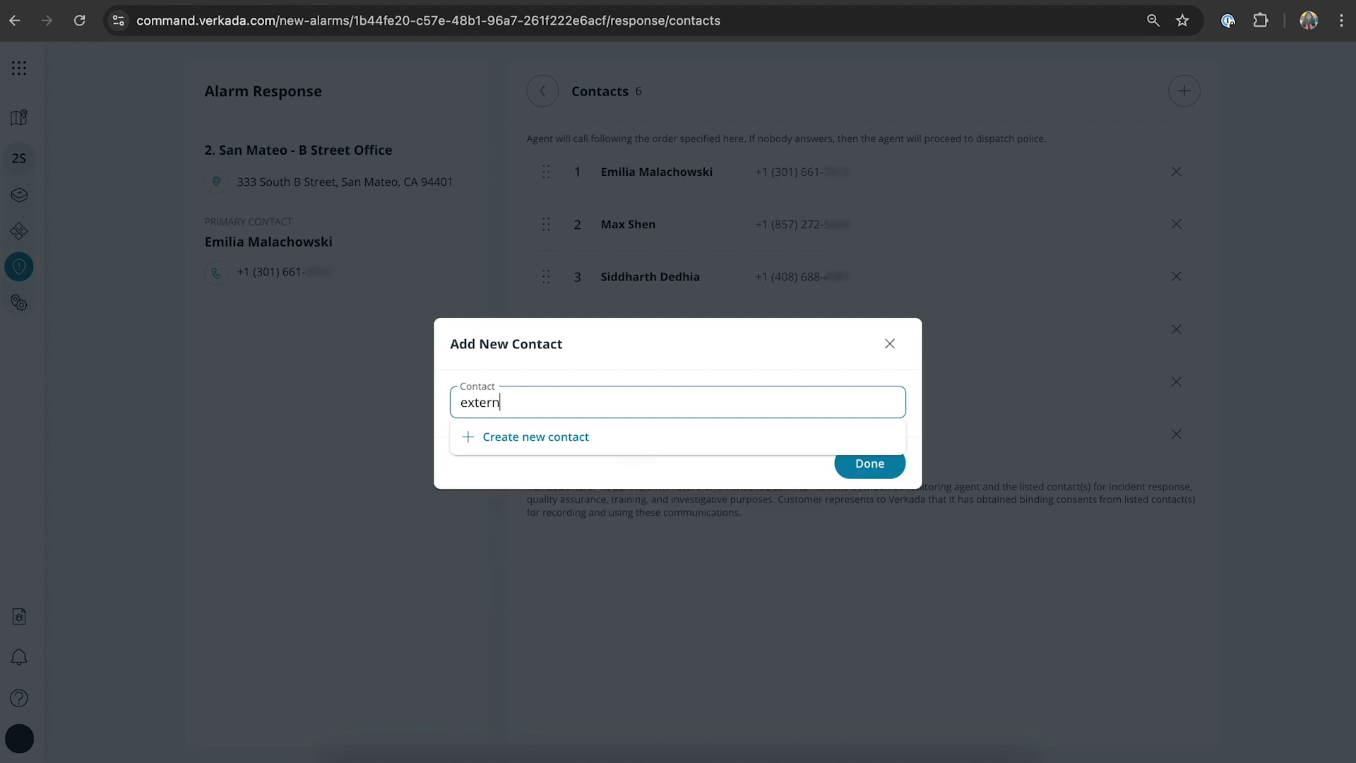
click(723, 433)
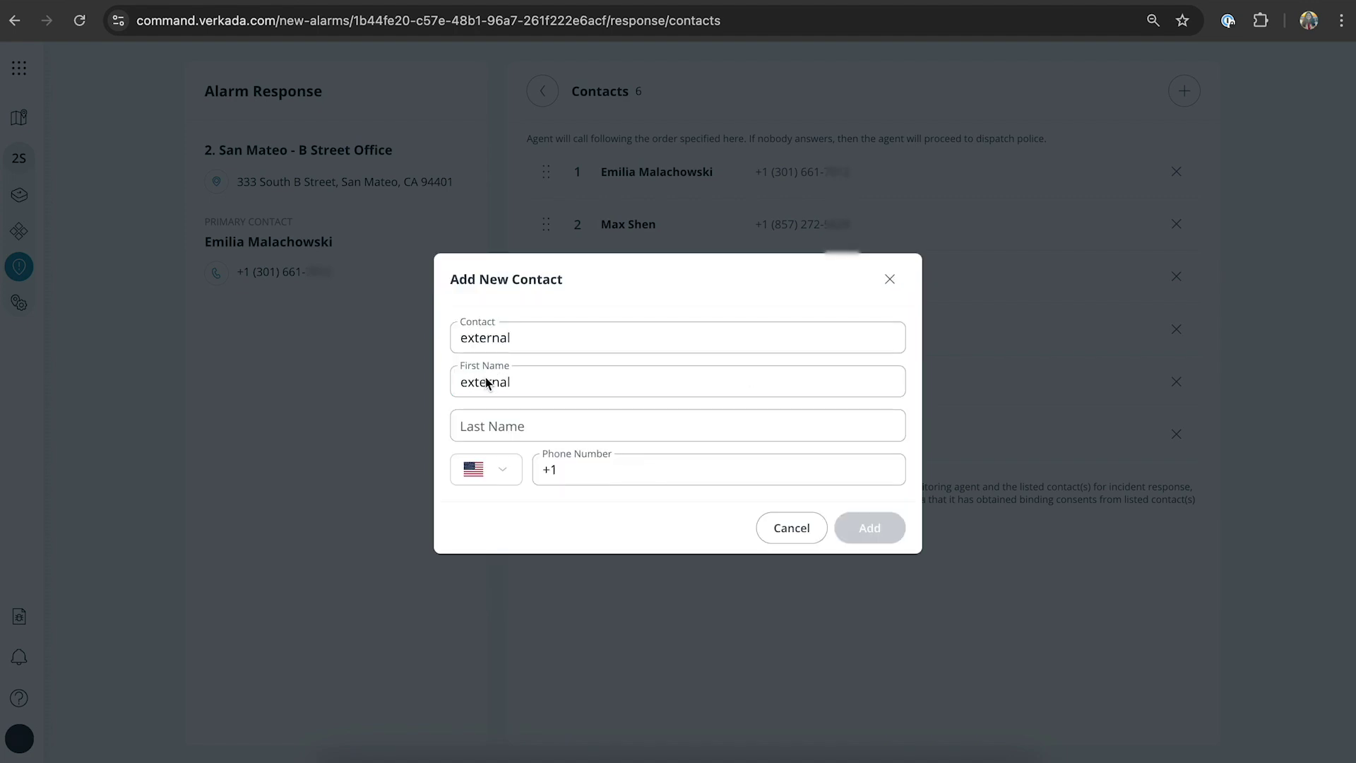
click(467, 384)
key(shift+Right)
text(E)
click(463, 426)
text(Contact)
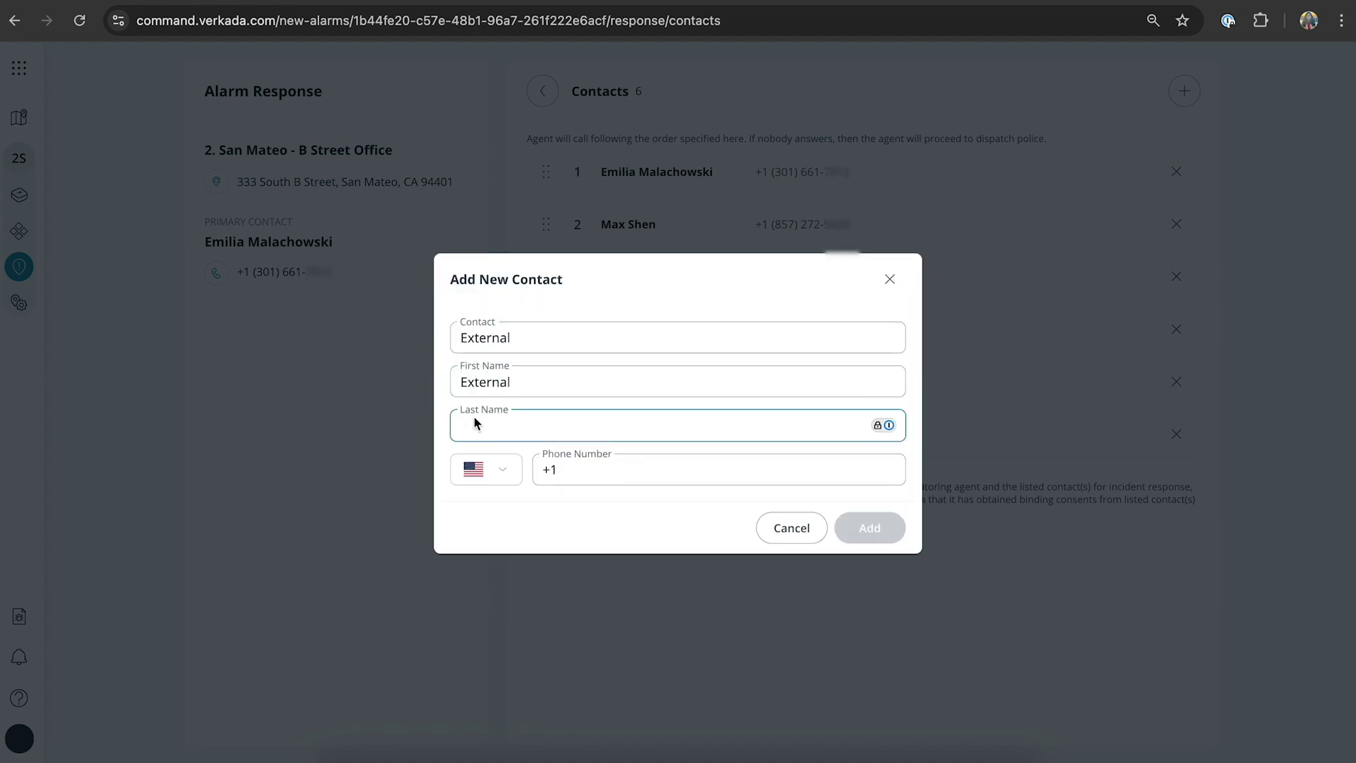
click(578, 472)
text(2345678)
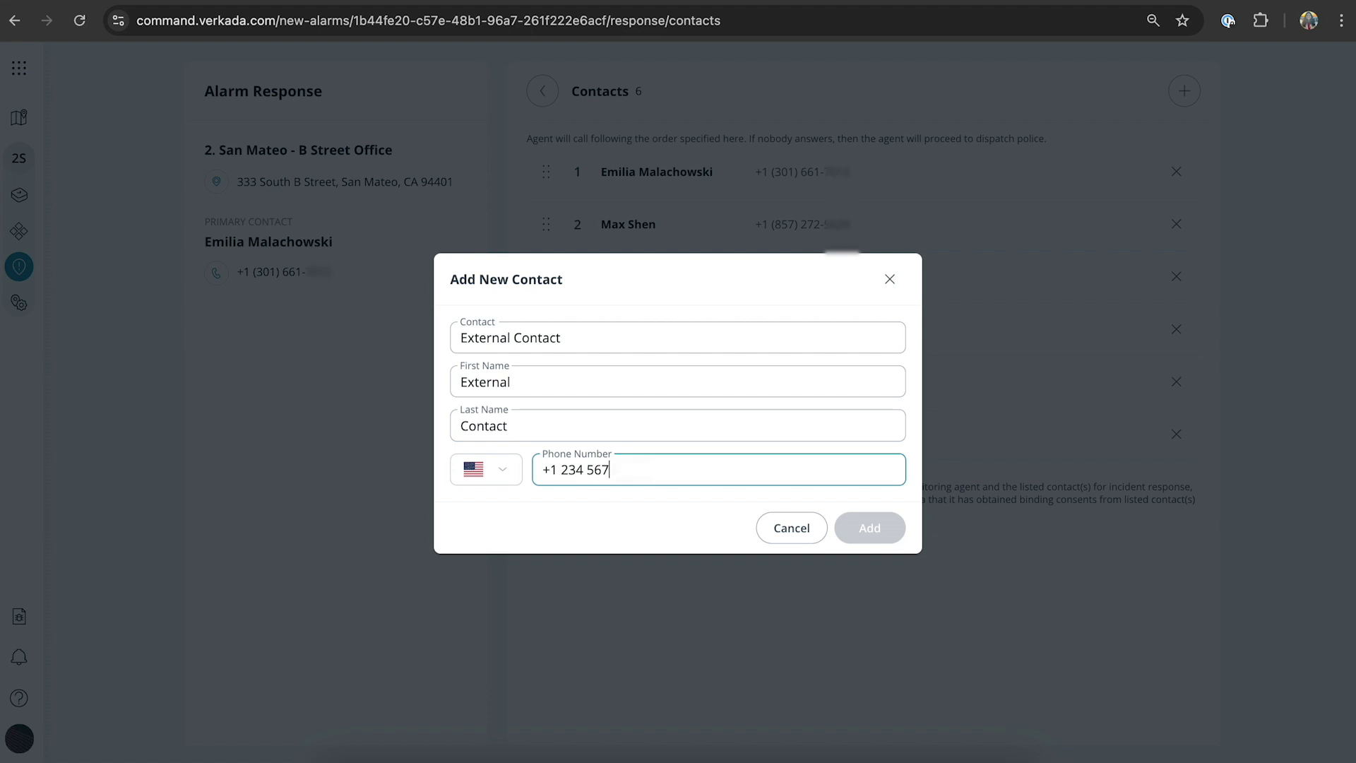
text(0)
click(869, 526)
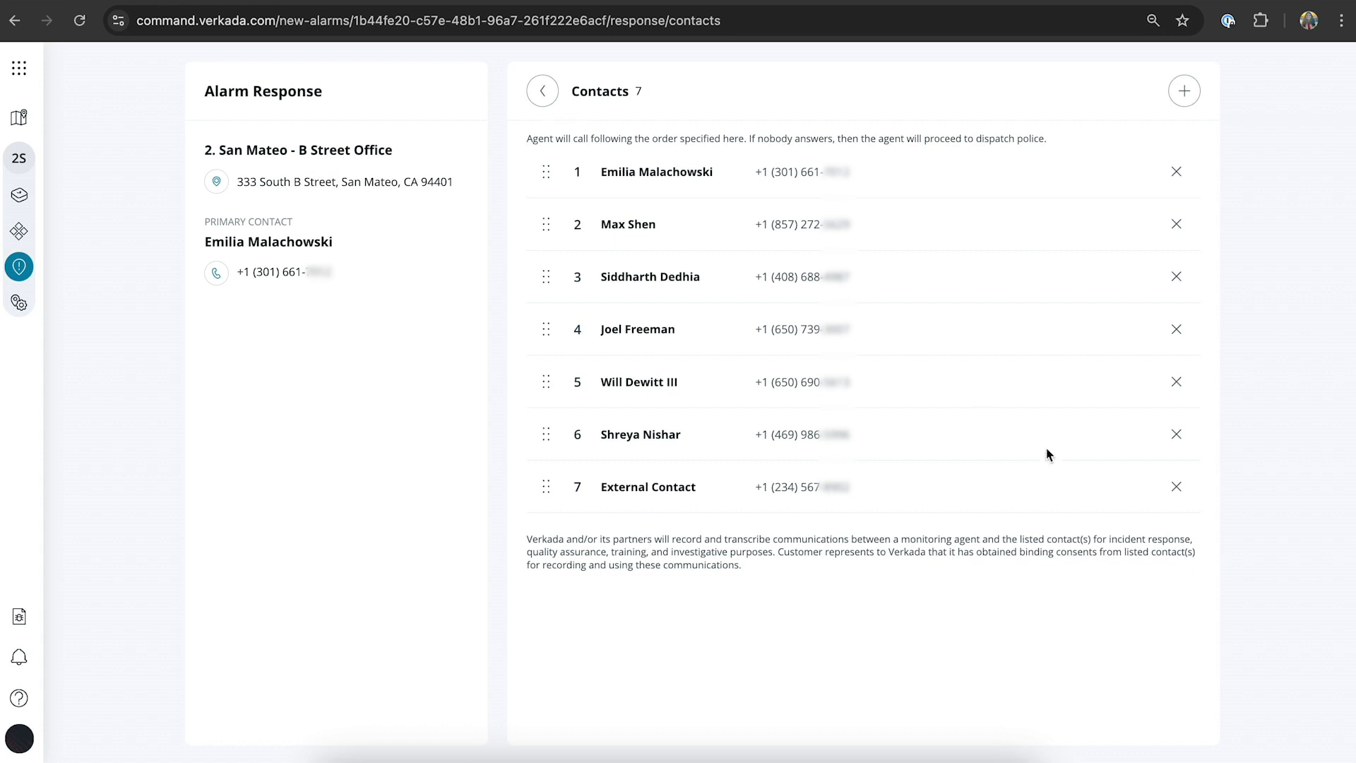
Step: Remove External Contact from the alarm contacts and return to the response overview
click(1175, 488)
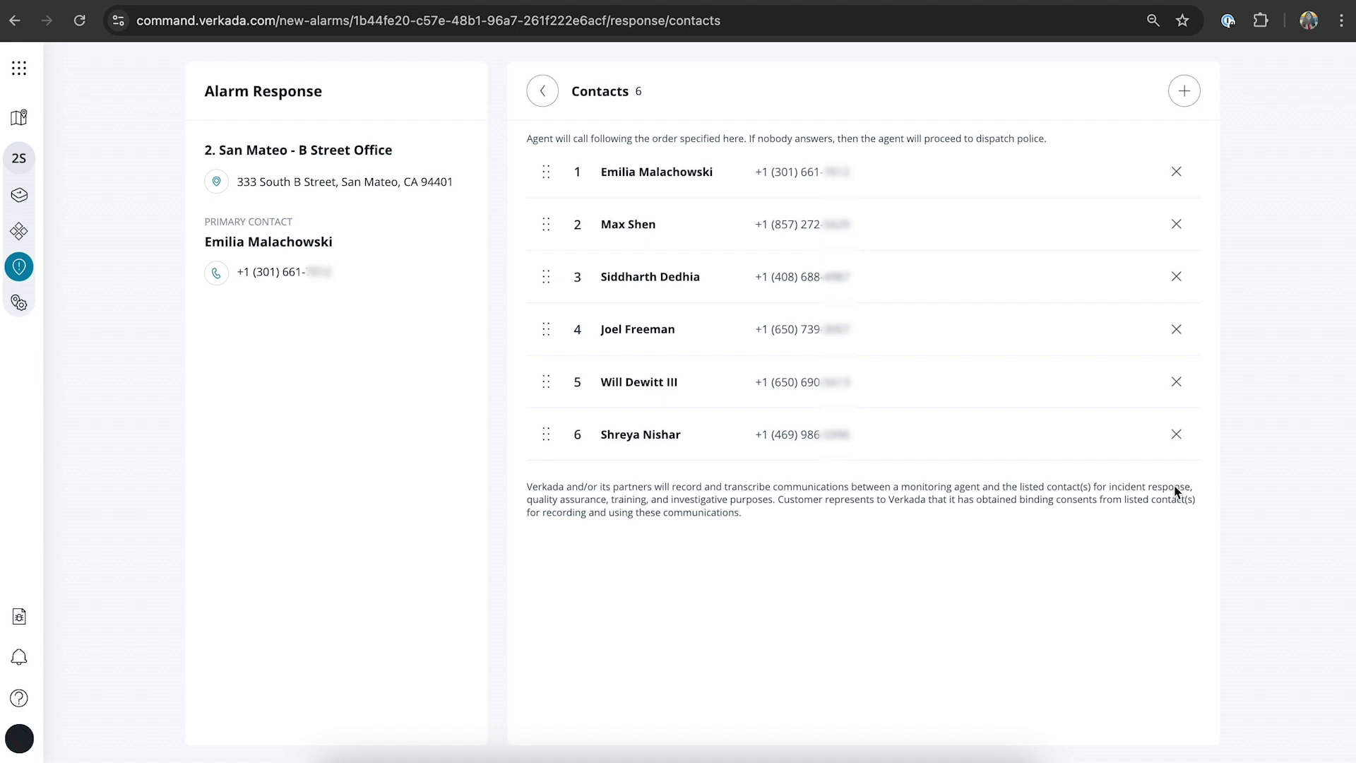
click(544, 90)
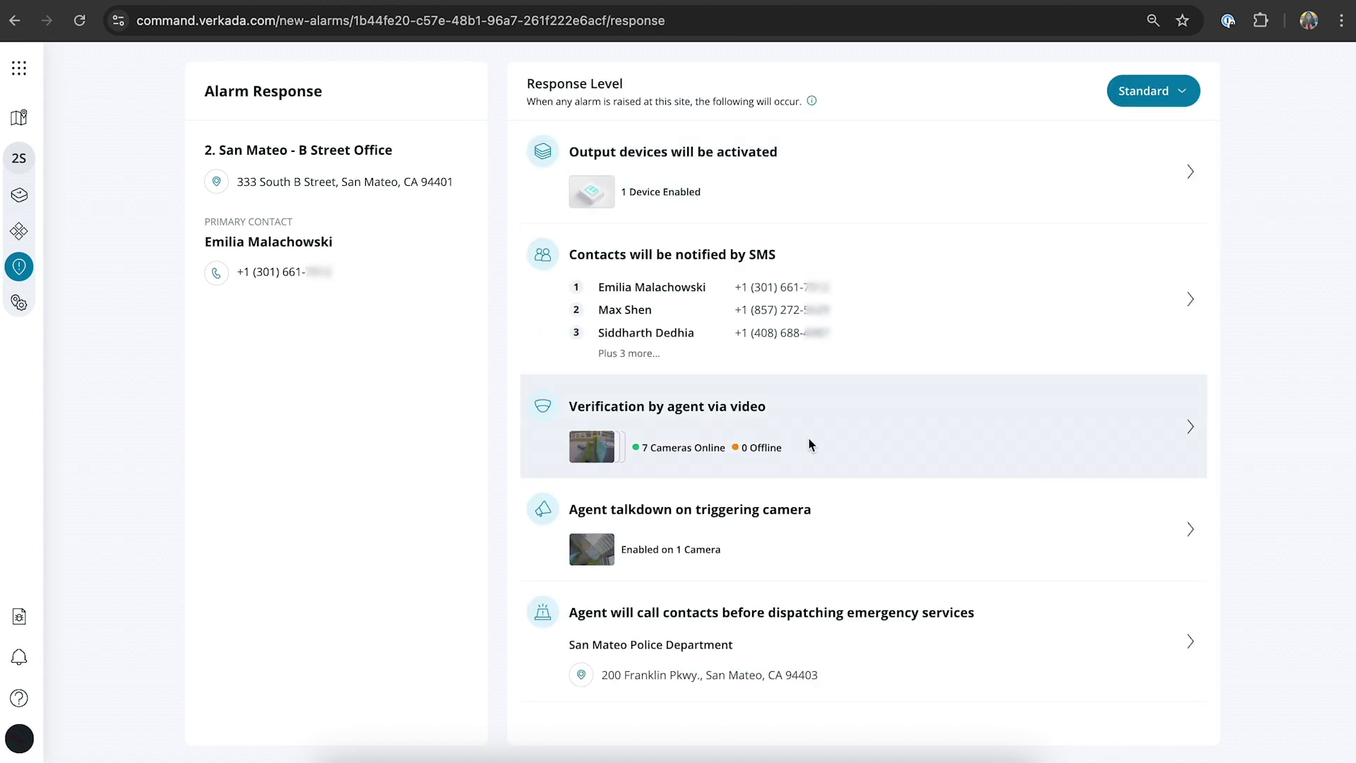
Step: Review the cameras used for agent video verification in the camera and sensor partitions
click(811, 443)
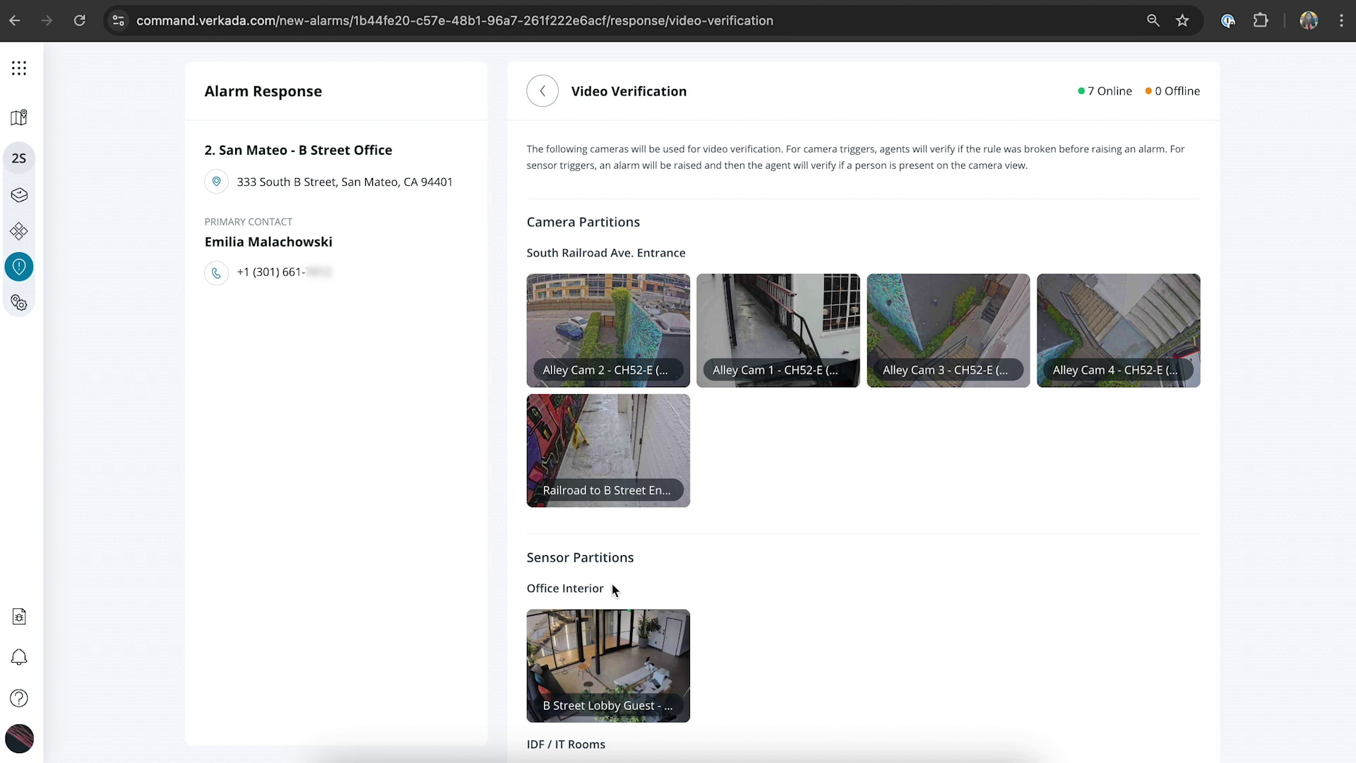
click(550, 94)
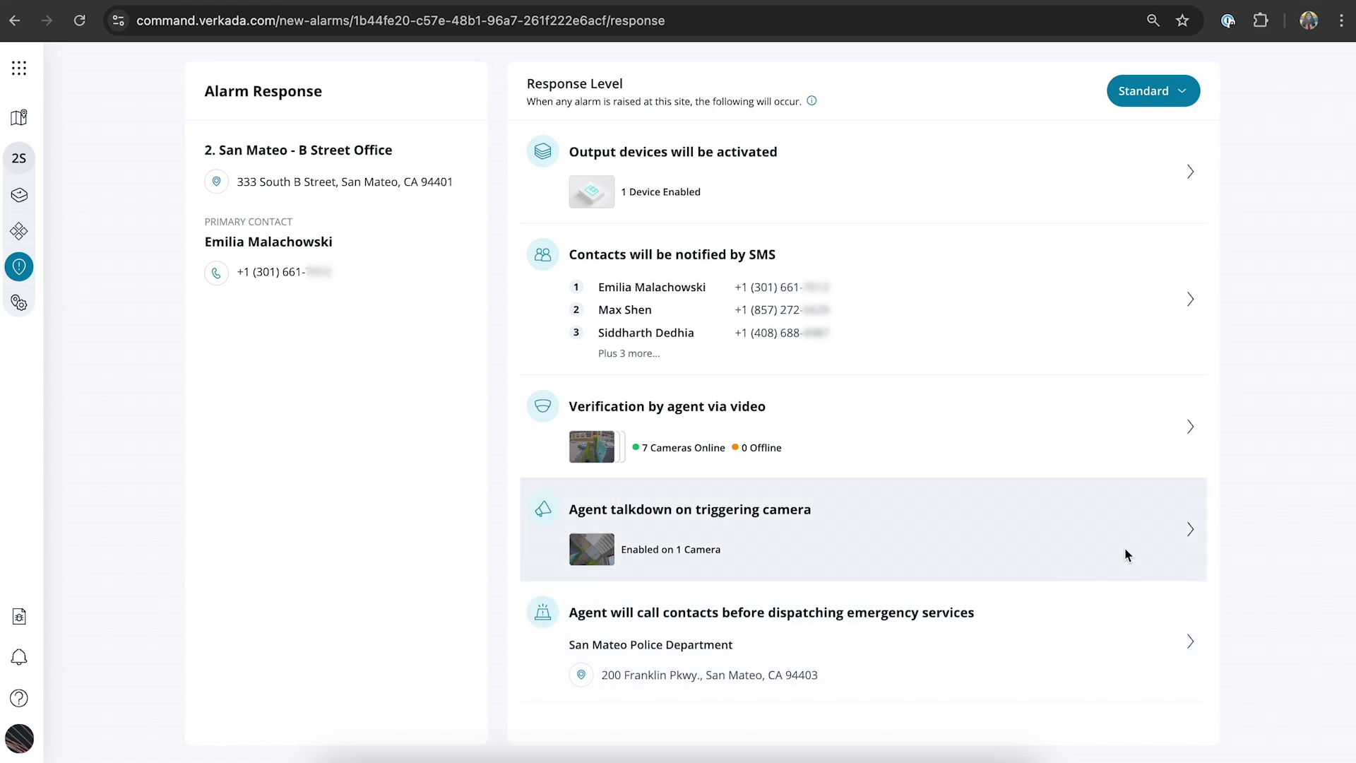
Step: Check the agent talkdown setting with its camera and paired speaker, and view the emergency dispatch details
click(1127, 552)
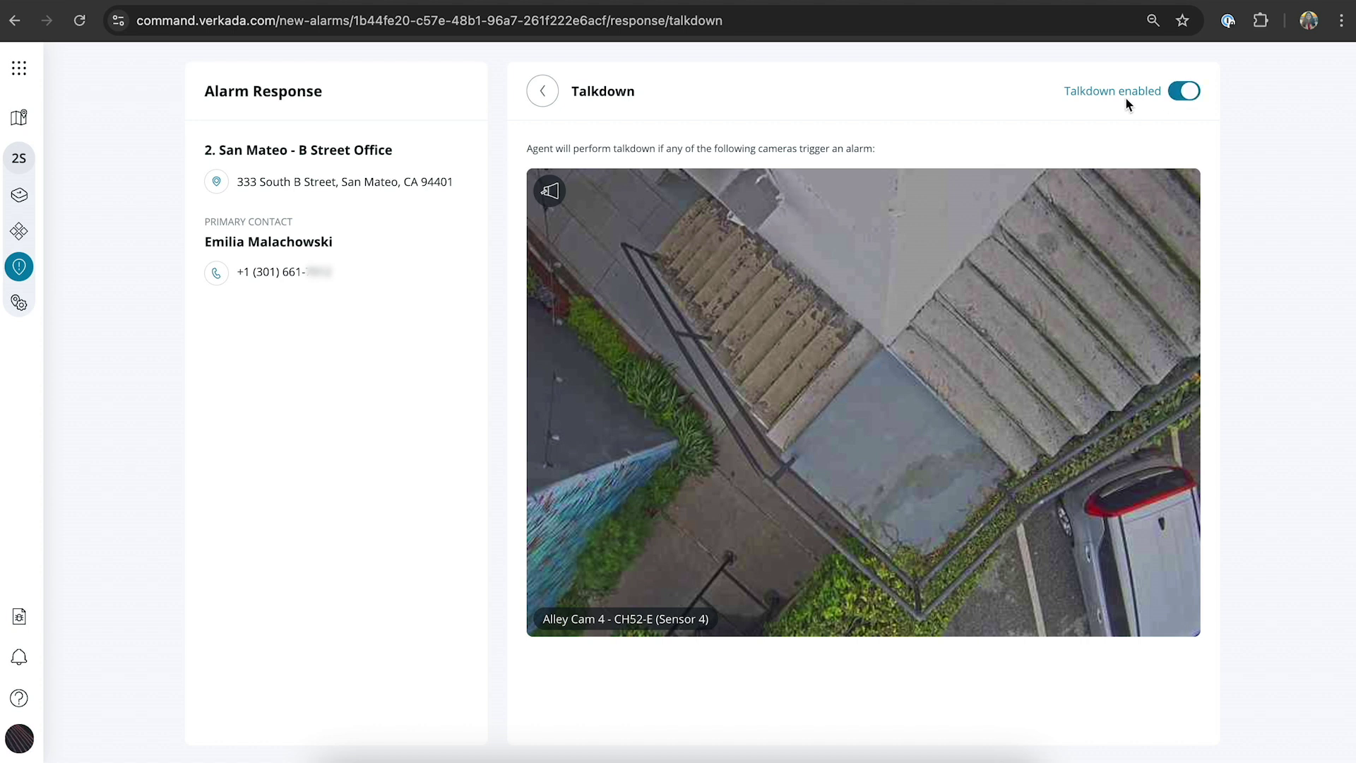
mouse_move(548, 197)
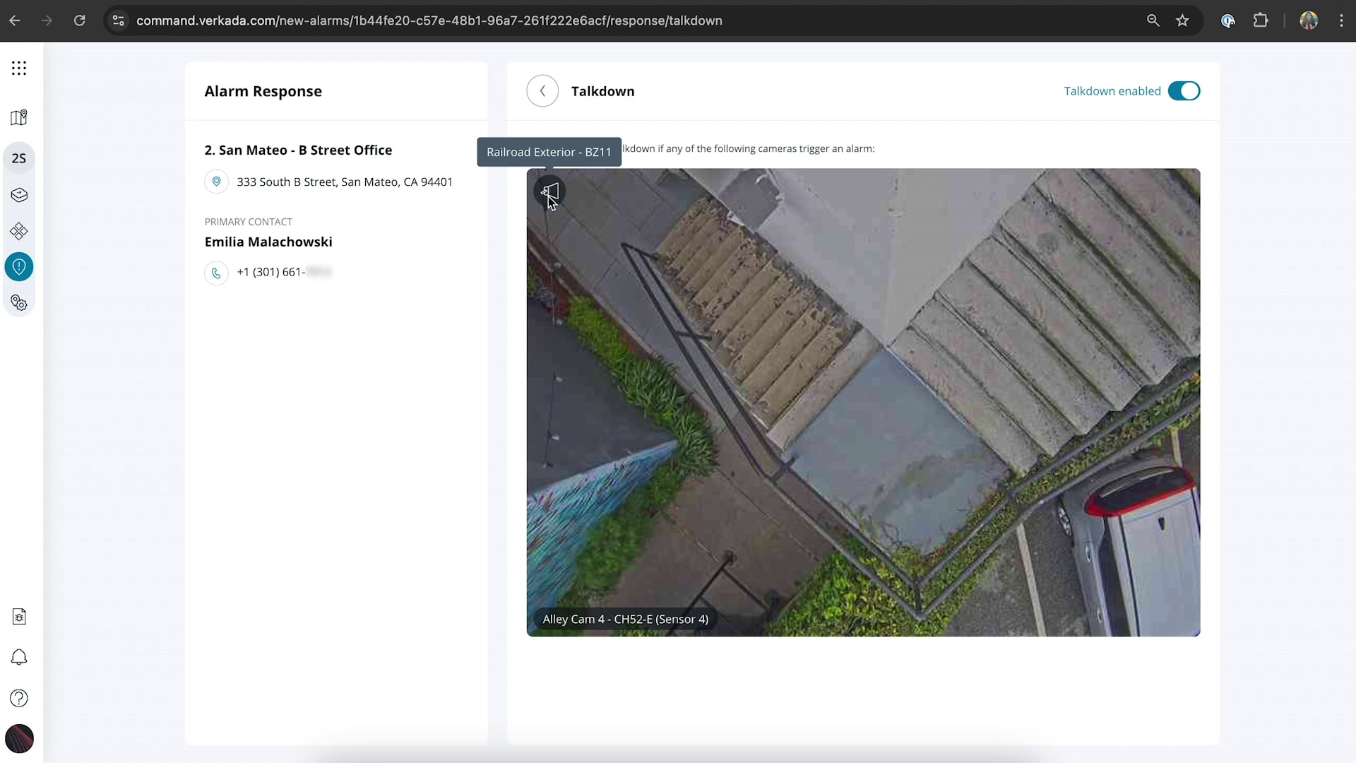
click(543, 98)
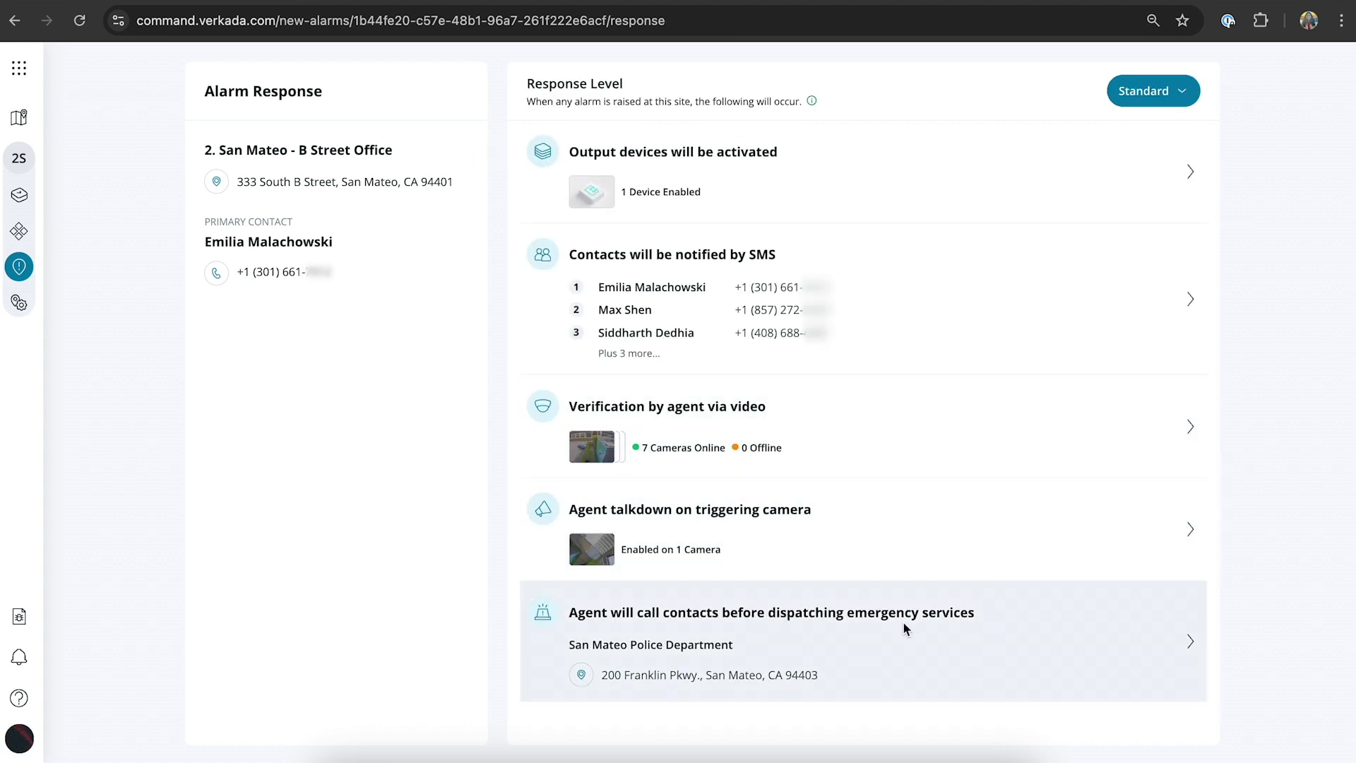
click(998, 636)
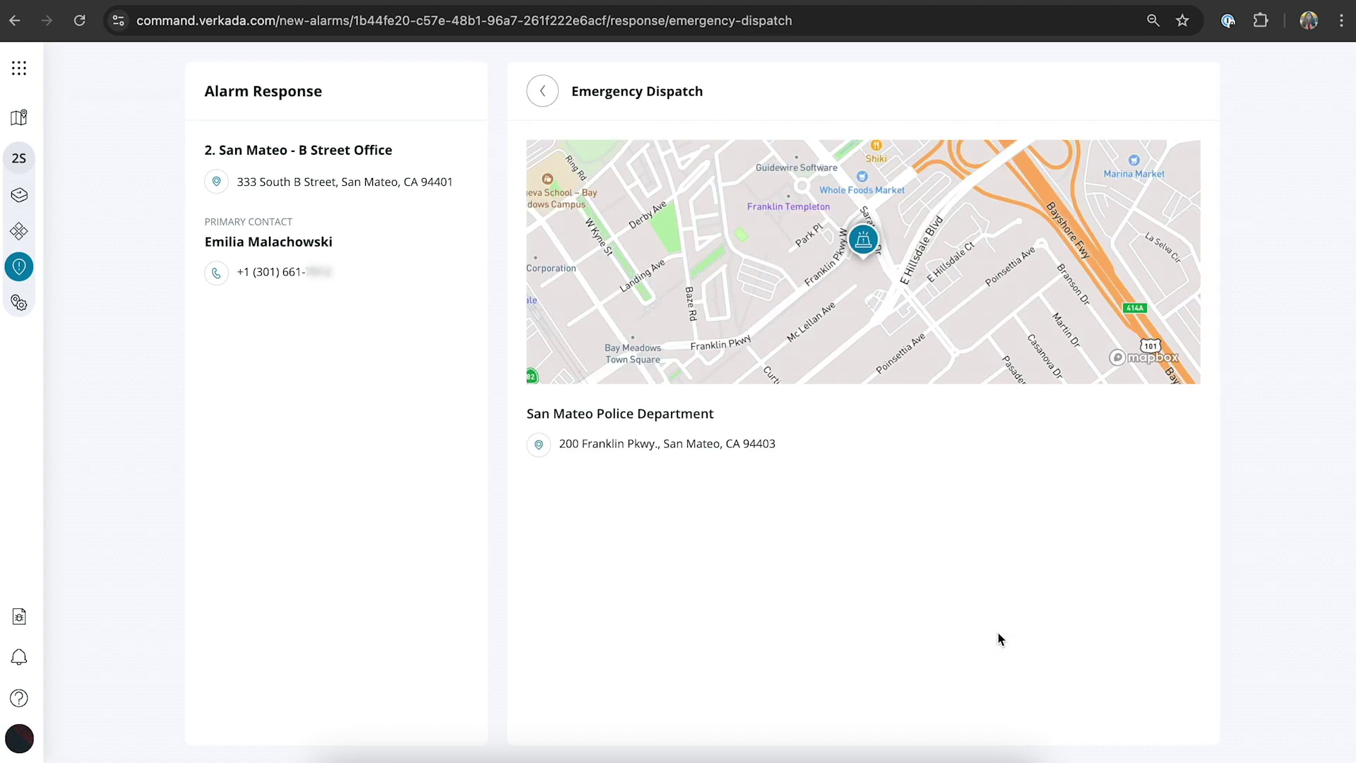